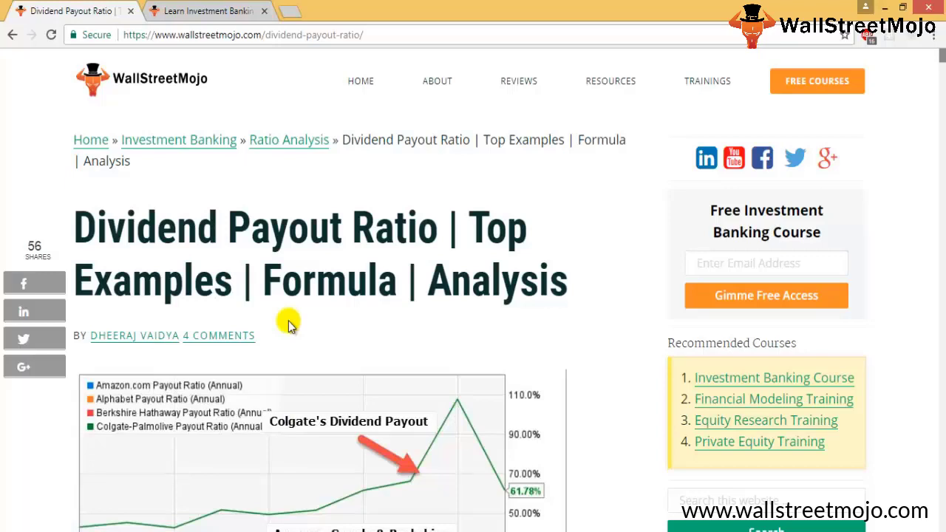
# Step: Scroll through Sheet2 to review the ABC and XYZ dividend data and 2011–2014 payout ratios
pyautogui.scroll(-1, 284, 322)
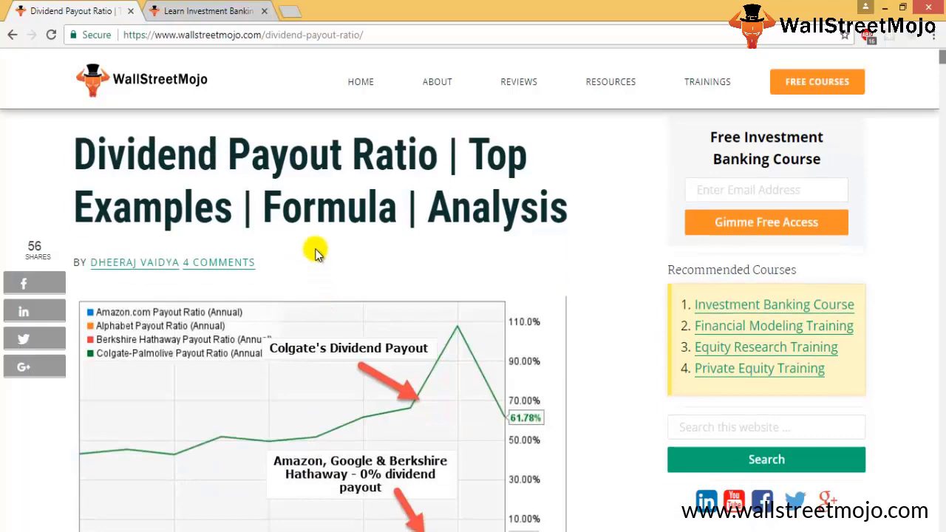
pyautogui.scroll(-1, 323, 364)
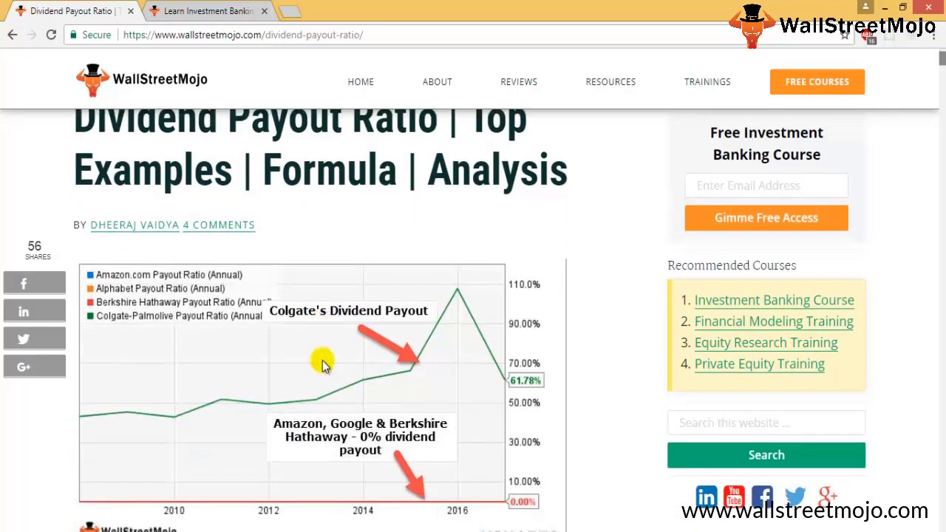
pyautogui.scroll(-1, 323, 364)
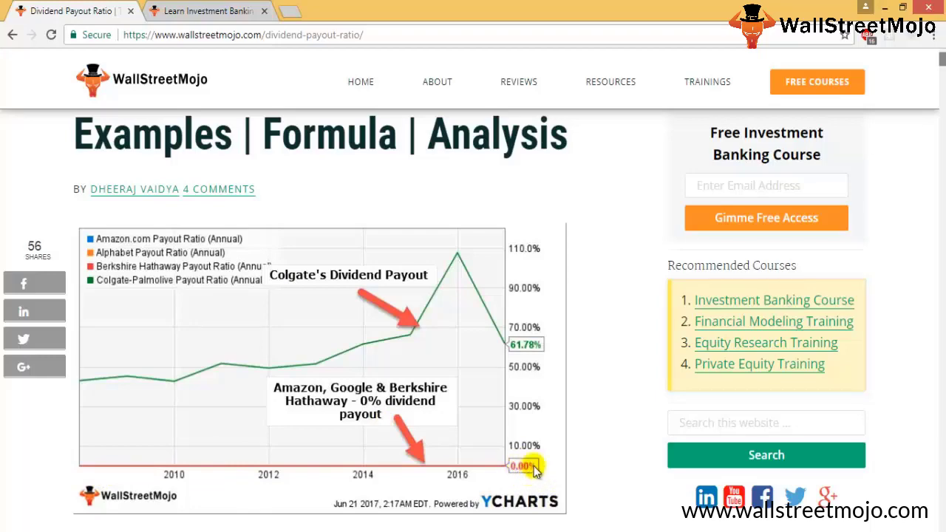
pyautogui.scroll(-3, 521, 472)
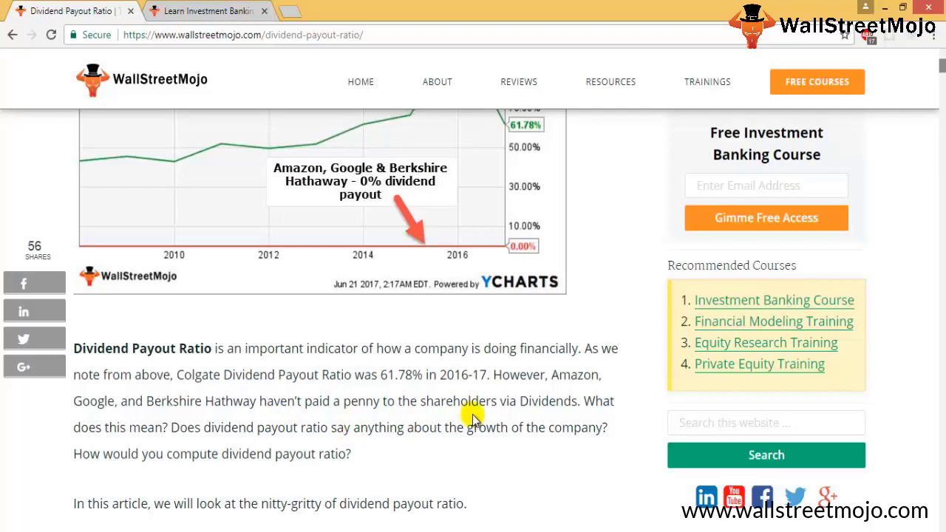
pyautogui.scroll(3, 524, 409)
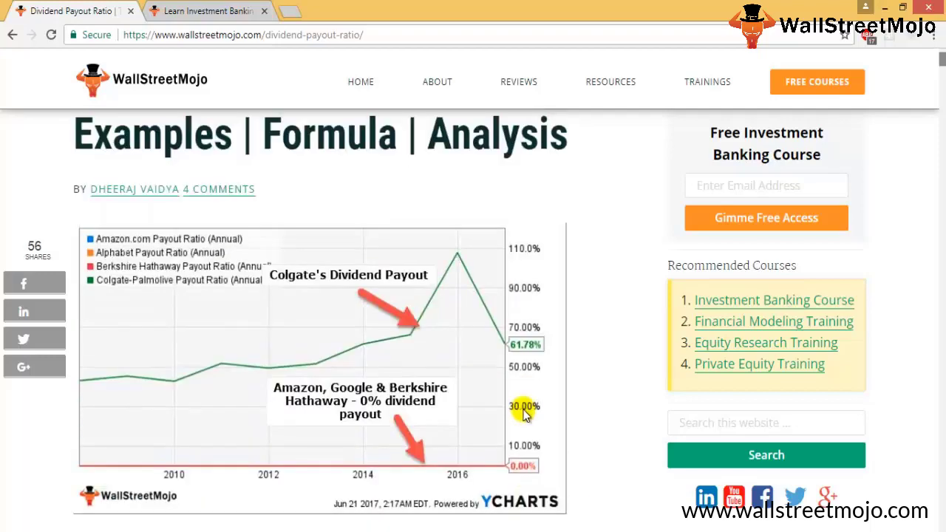
pyautogui.scroll(2, 523, 410)
pyautogui.scroll(-1, 440, 384)
pyautogui.scroll(1, 438, 386)
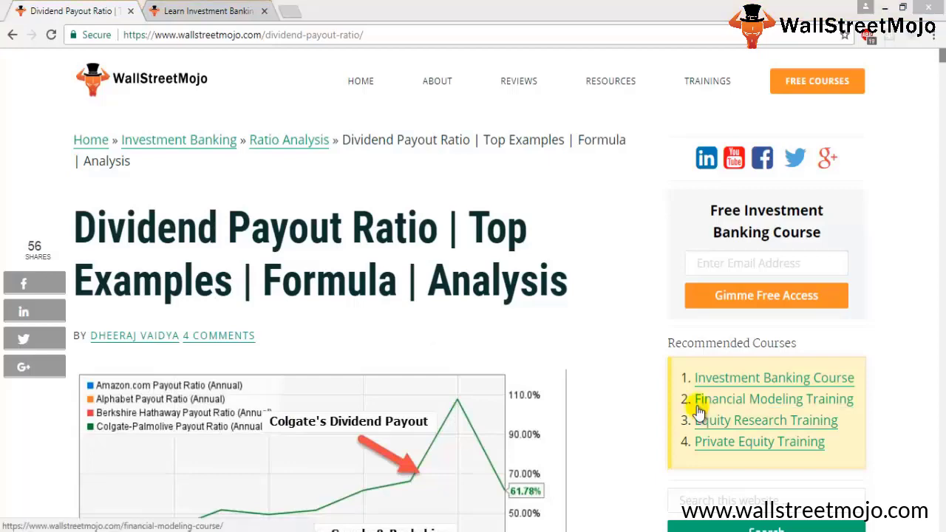
pyautogui.scroll(-4, 518, 325)
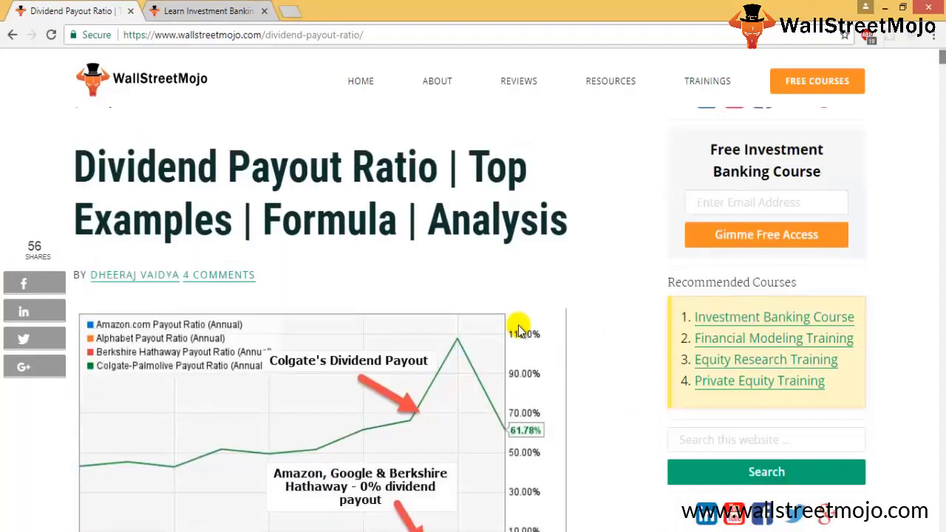
pyautogui.scroll(-1, 512, 332)
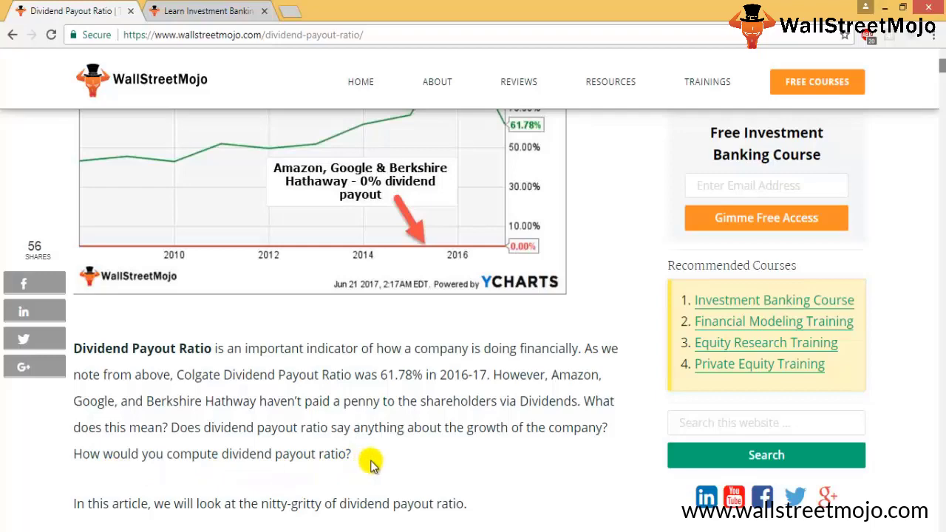
pyautogui.scroll(2, 372, 463)
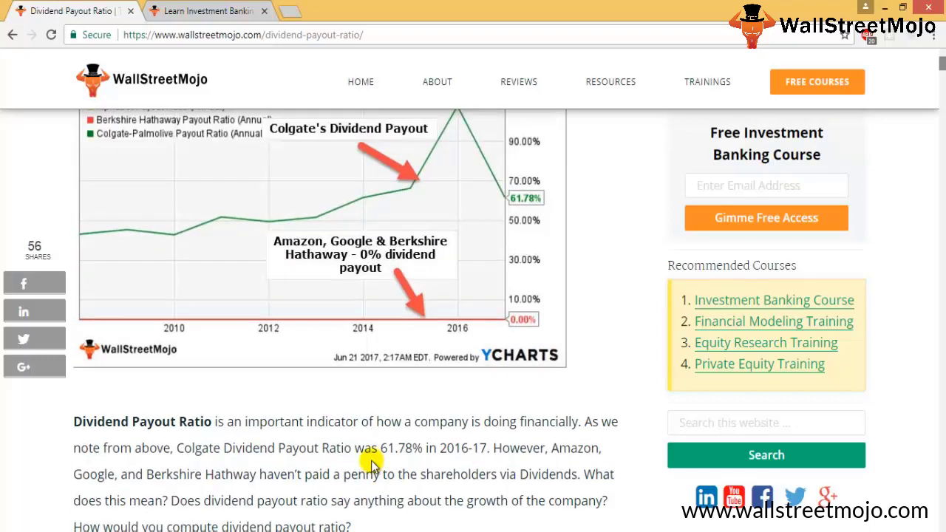
pyautogui.scroll(3, 372, 464)
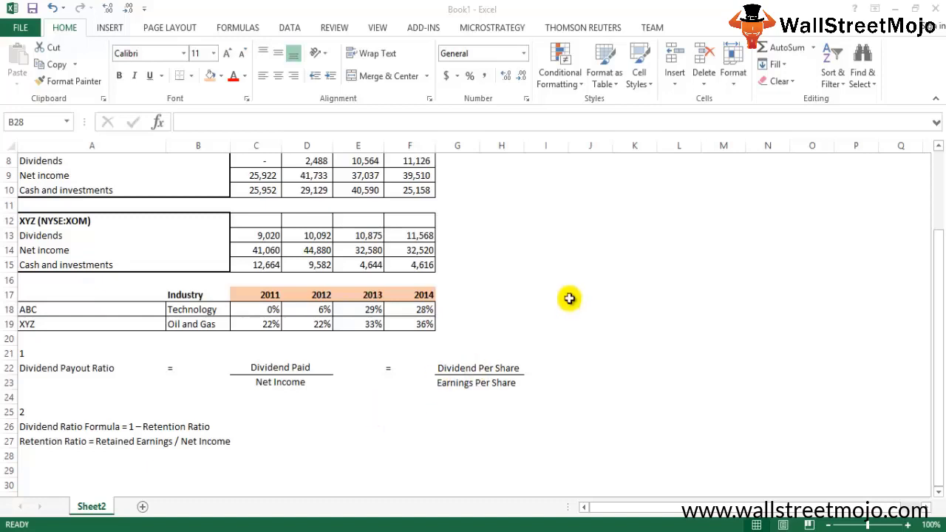
pyautogui.scroll(3, 568, 299)
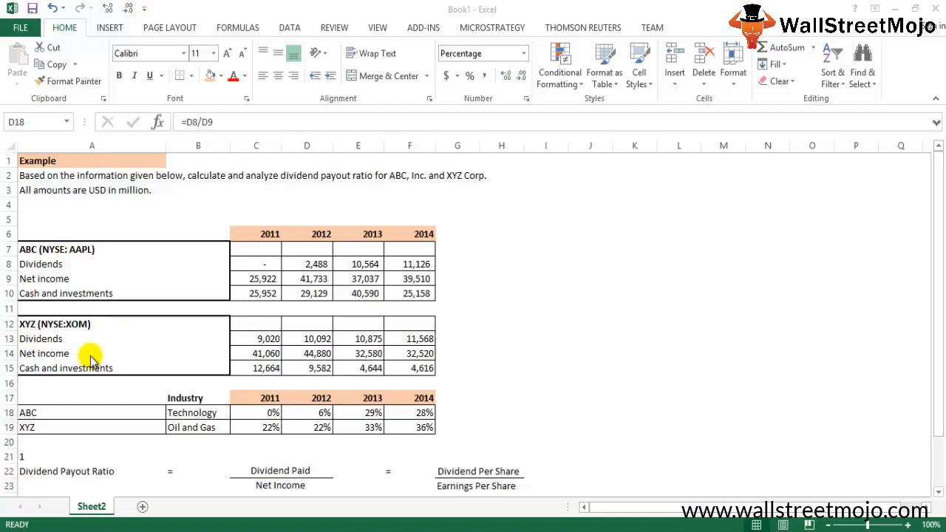
pyautogui.click(259, 265)
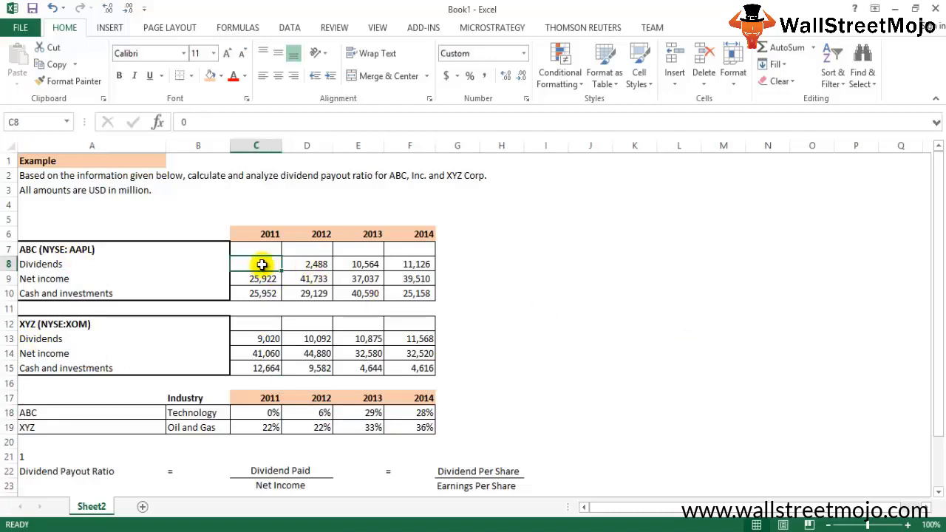
pyautogui.hotkey('ctrl', 'z')
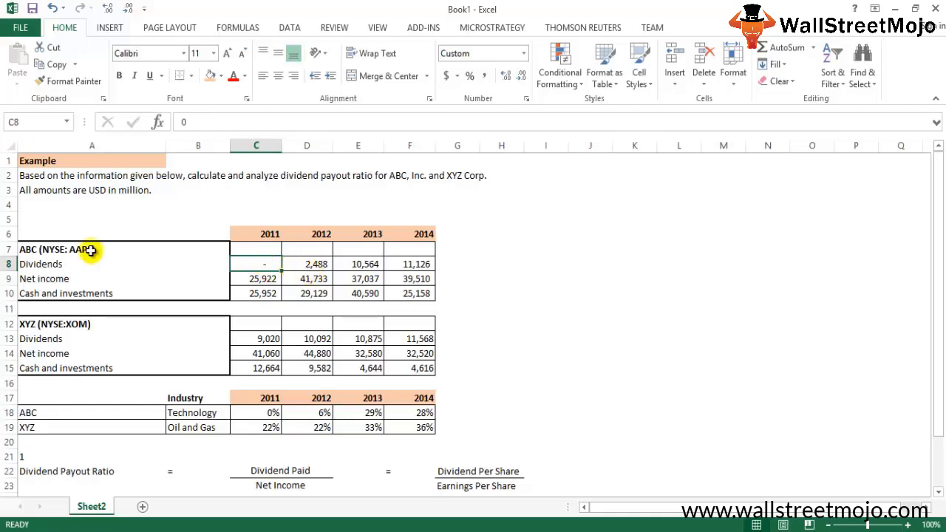
pyautogui.click(303, 264)
pyautogui.moveTo(323, 262); pyautogui.dragTo(405, 262)
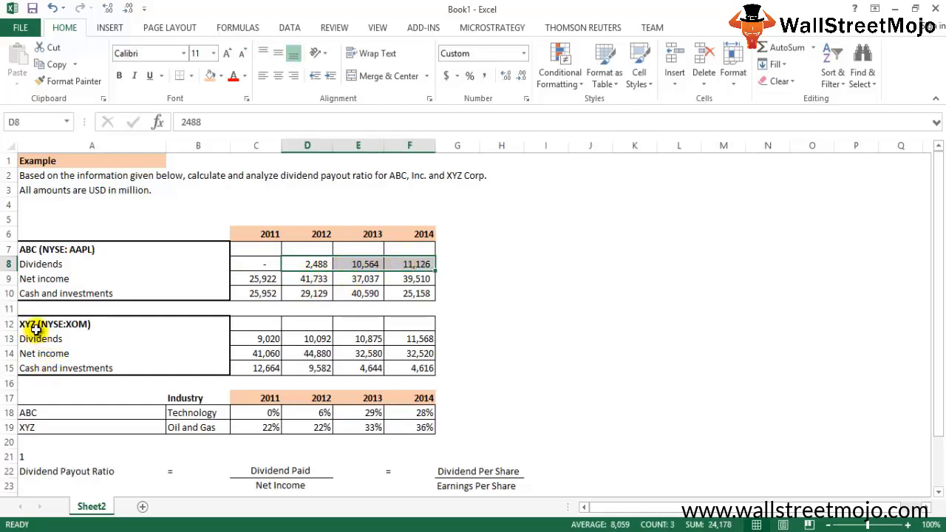
pyautogui.moveTo(264, 340); pyautogui.dragTo(408, 339)
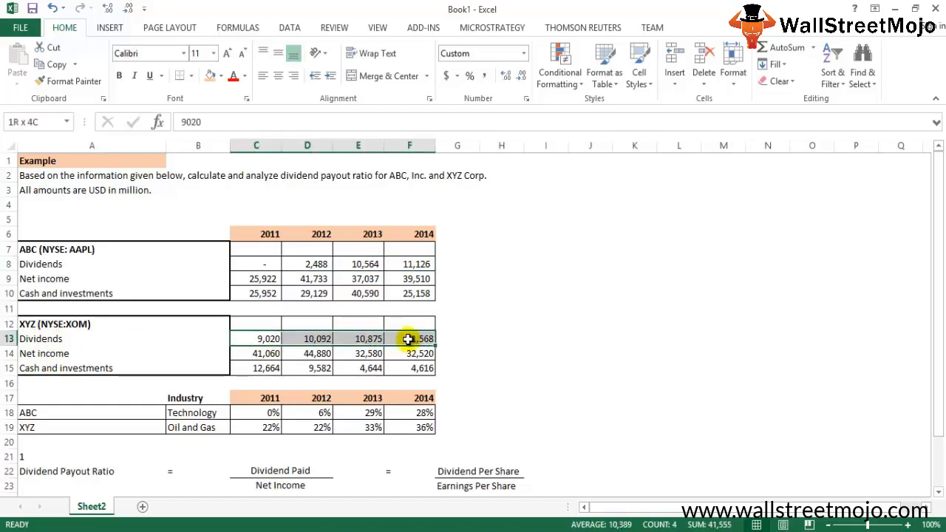
pyautogui.click(44, 263)
pyautogui.moveTo(130, 272); pyautogui.dragTo(397, 277)
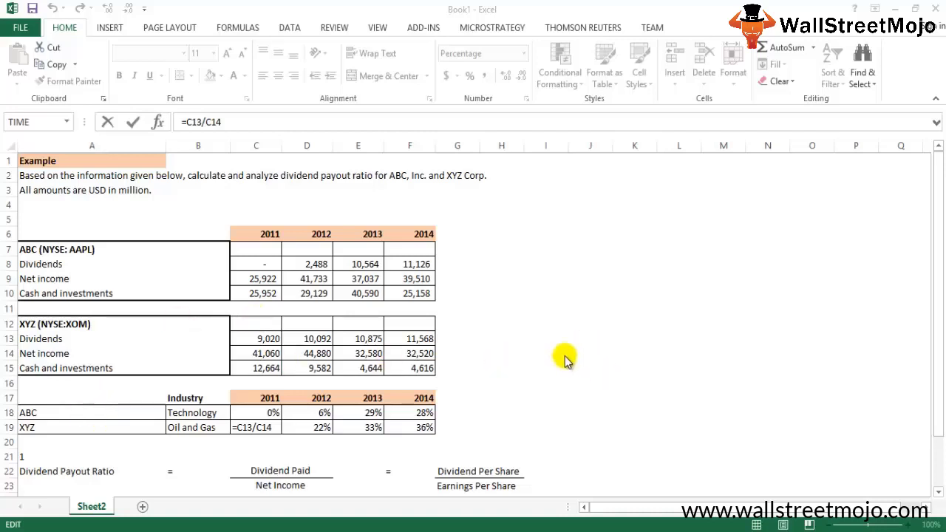
pyautogui.hotkey('ctrl', 'Return')
pyautogui.moveTo(65, 250); pyautogui.dragTo(422, 368)
pyautogui.click(575, 386)
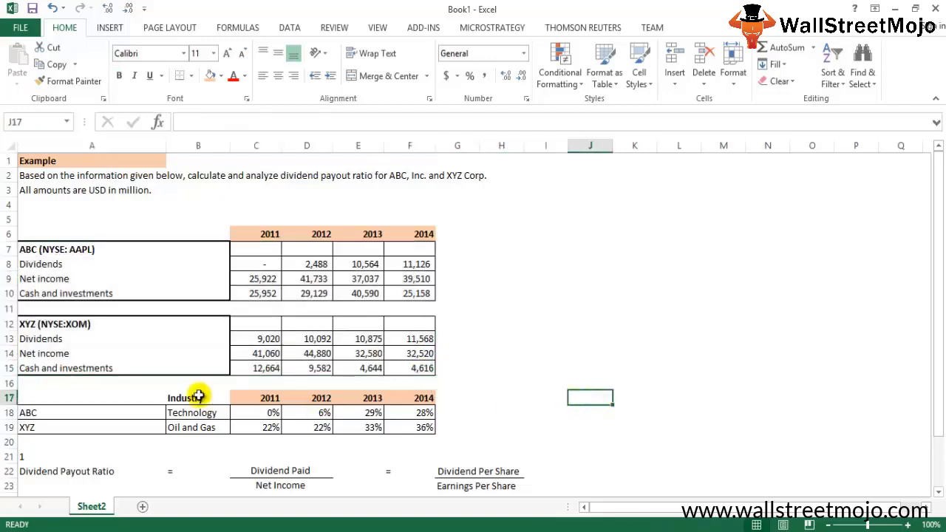
pyautogui.moveTo(89, 396); pyautogui.dragTo(206, 425)
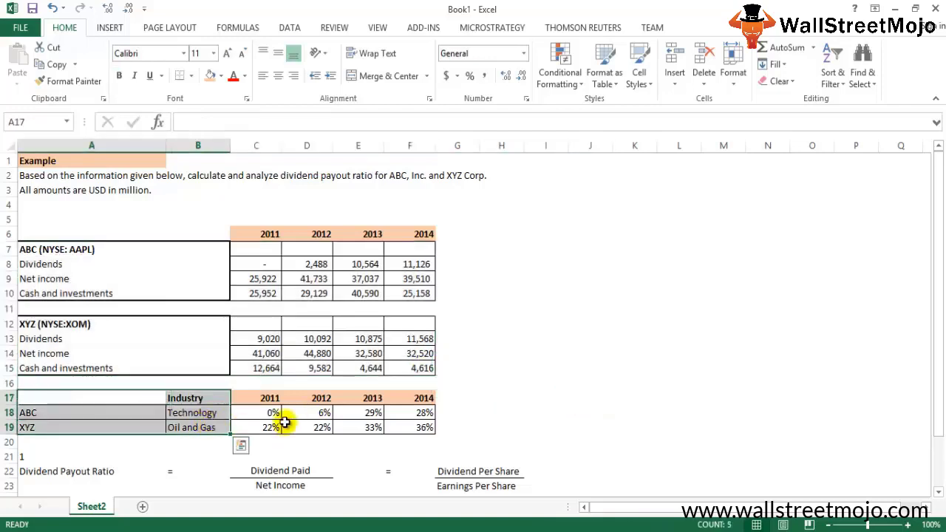
pyautogui.moveTo(270, 398); pyautogui.dragTo(421, 420)
pyautogui.moveTo(425, 427); pyautogui.dragTo(425, 428)
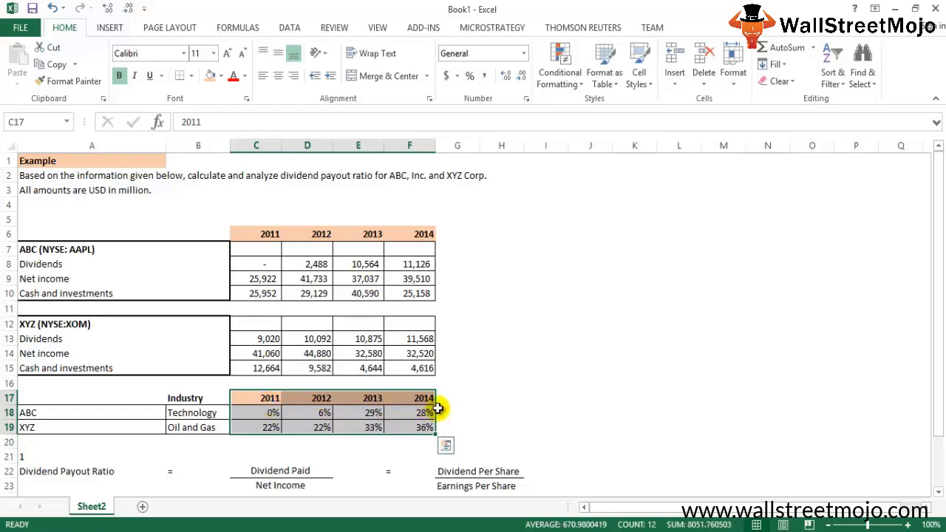
pyautogui.click(482, 414)
pyautogui.click(268, 412)
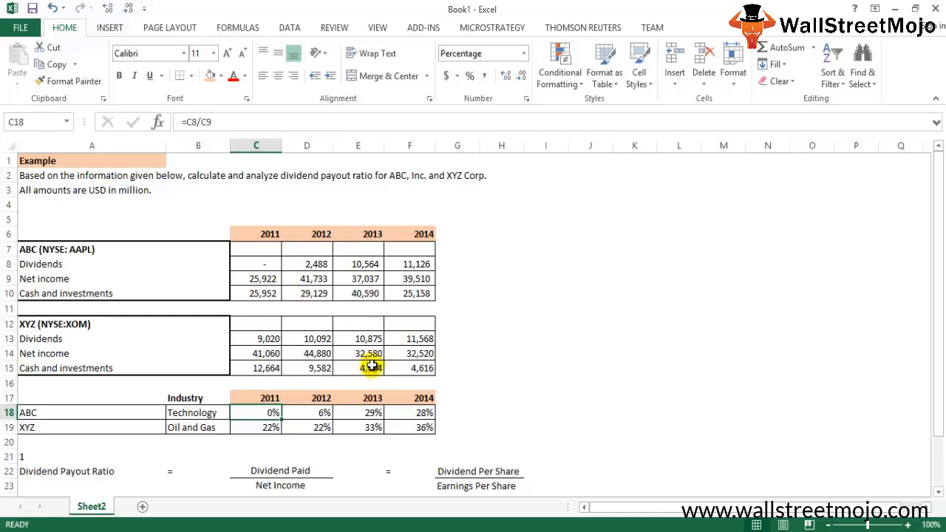
pyautogui.press('F2')
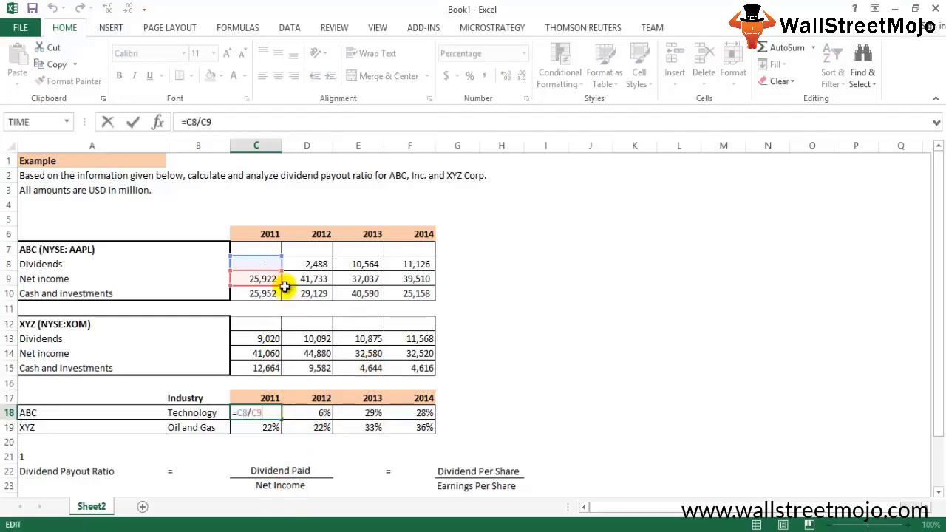
pyautogui.press('Escape')
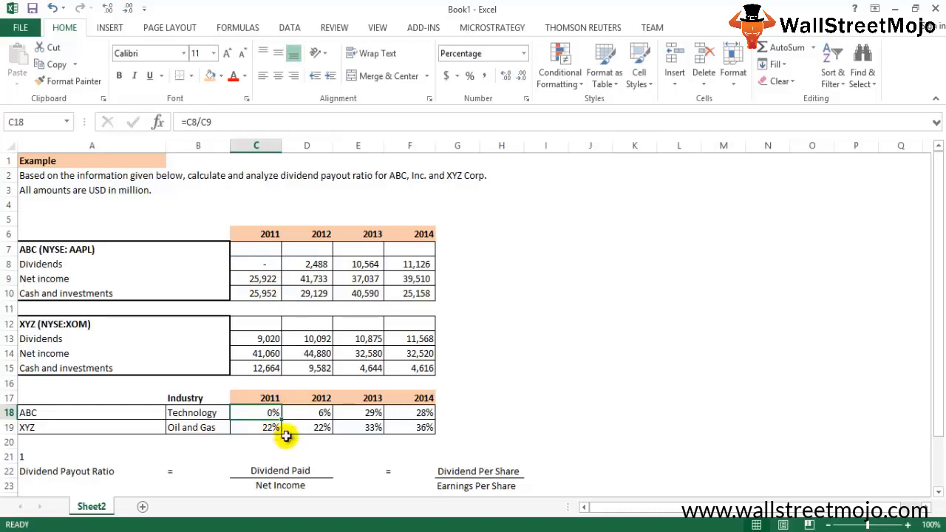
pyautogui.click(320, 415)
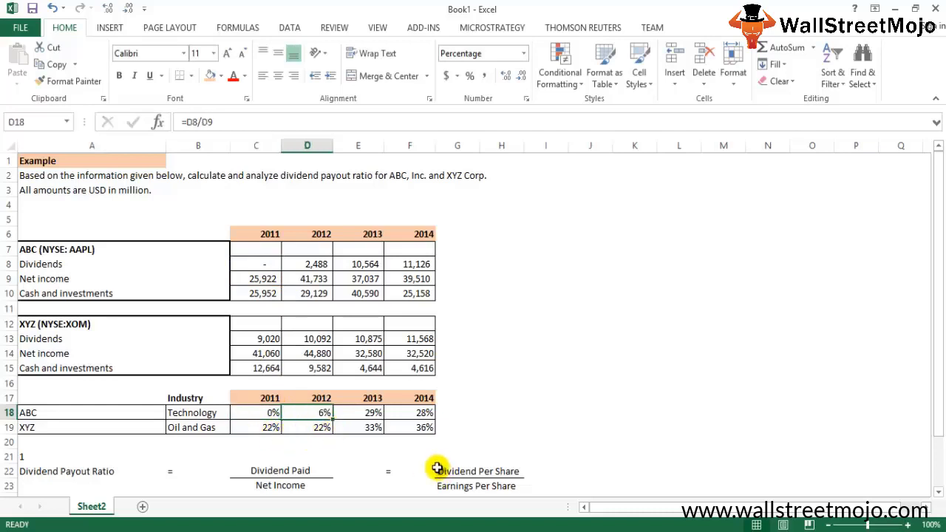
pyautogui.press('Right')
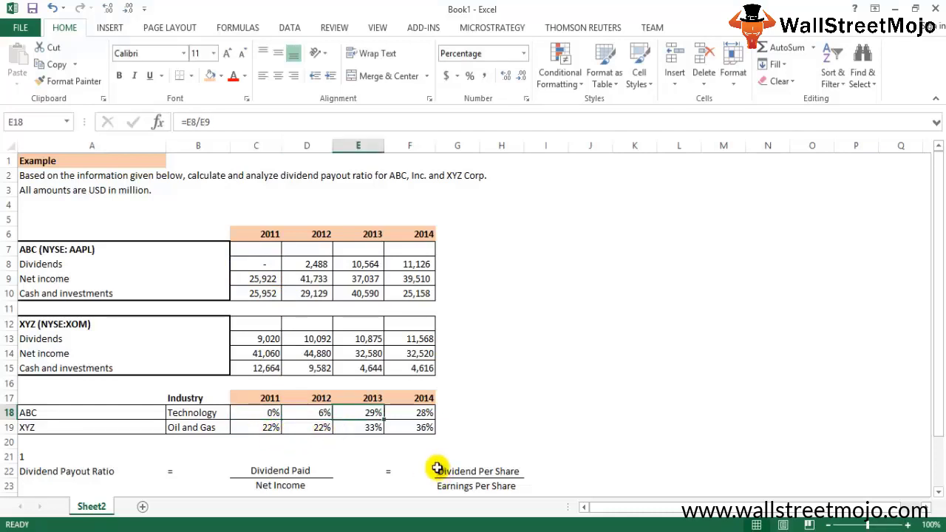
pyautogui.press('Right')
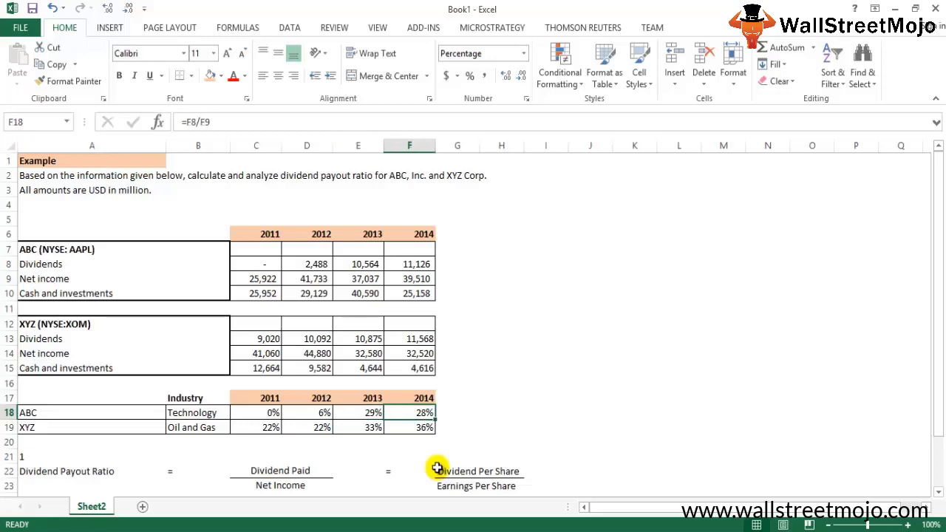
pyautogui.press('F2')
pyautogui.press('Escape')
pyautogui.press('Left')
pyautogui.press('Left')
pyautogui.press('Left')
pyautogui.press('Left')
pyautogui.press('Down')
pyautogui.press('Right')
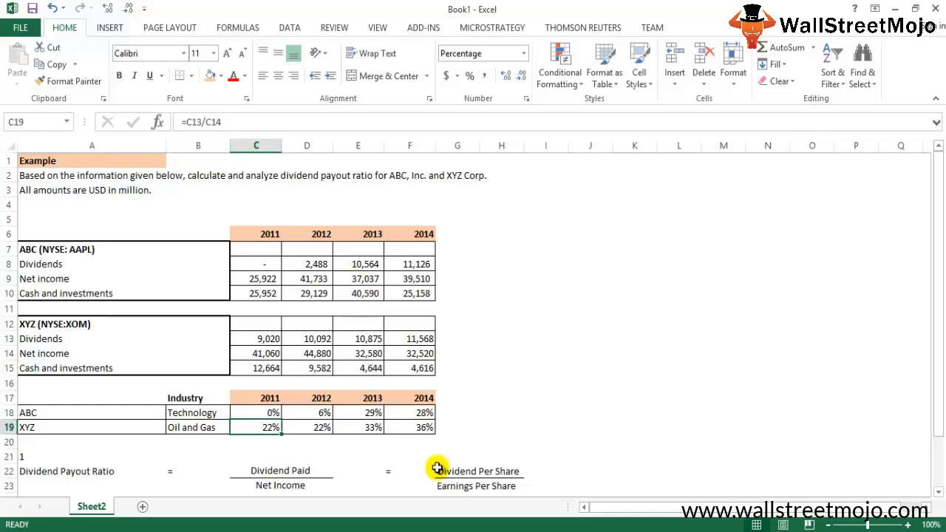
pyautogui.press('F2')
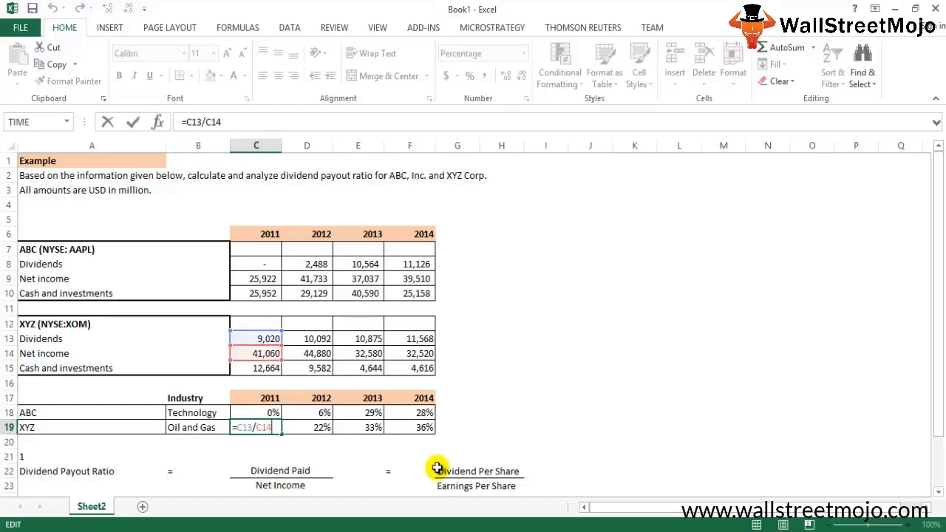
pyautogui.press('Escape')
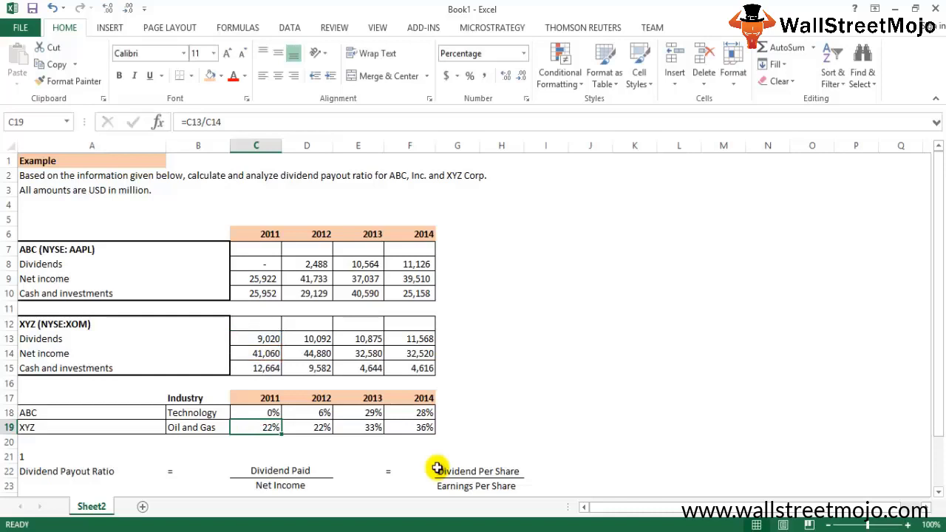
pyautogui.press('Right')
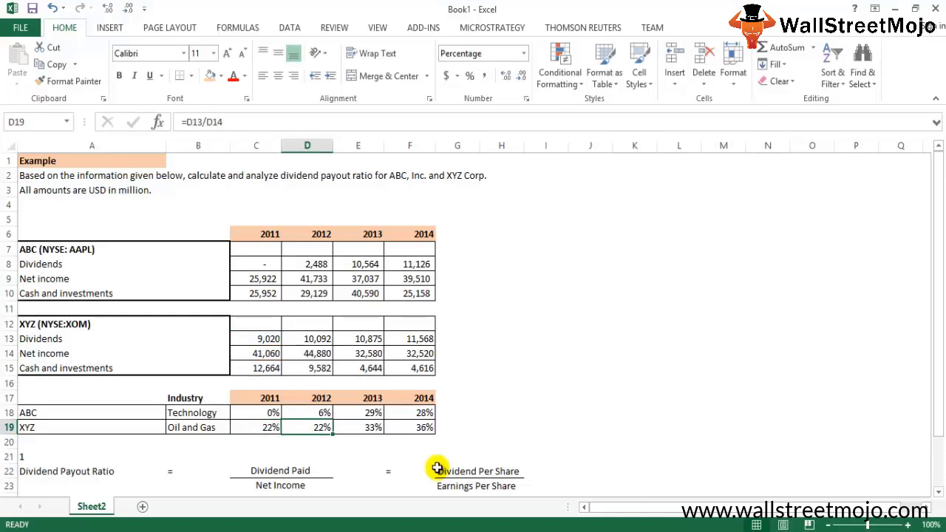
pyautogui.press('Right')
pyautogui.press('Right')
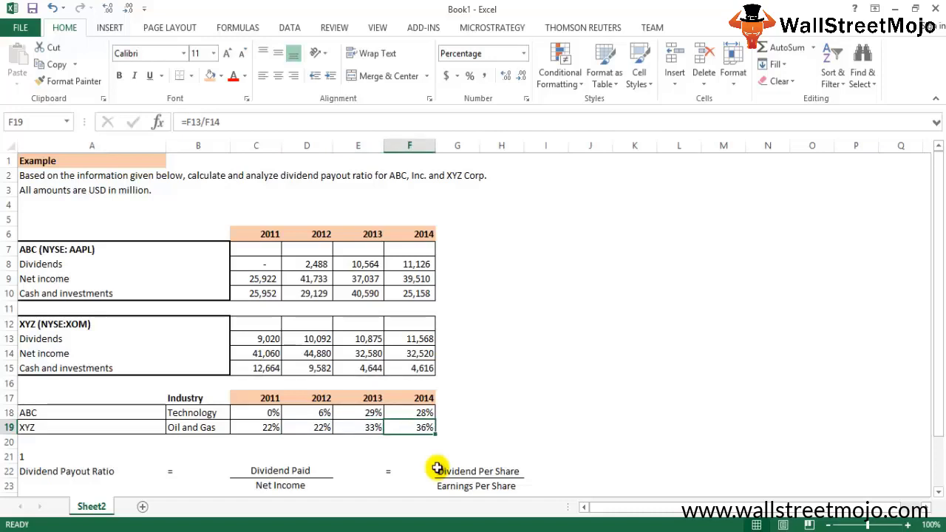
pyautogui.press('F2')
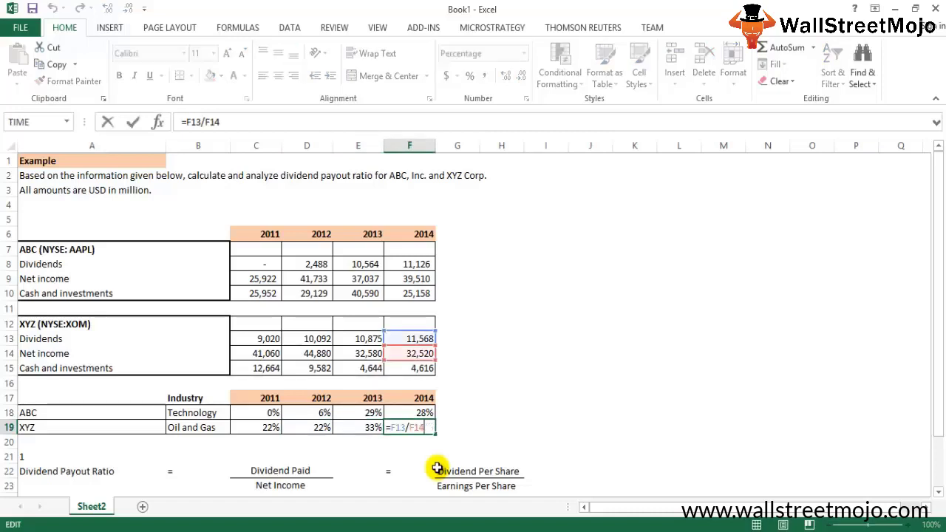
pyautogui.hotkey('ctrl', 'Return')
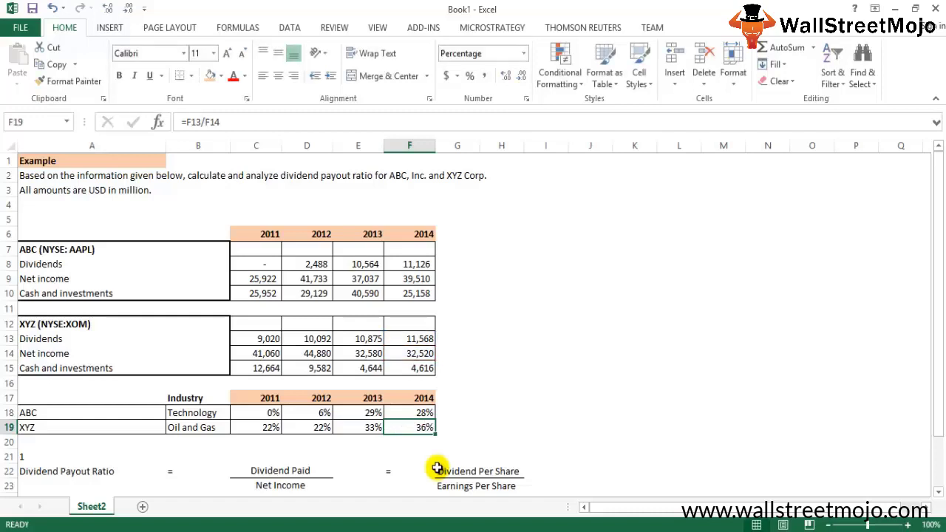
pyautogui.moveTo(263, 412); pyautogui.dragTo(422, 428)
pyautogui.click(461, 412)
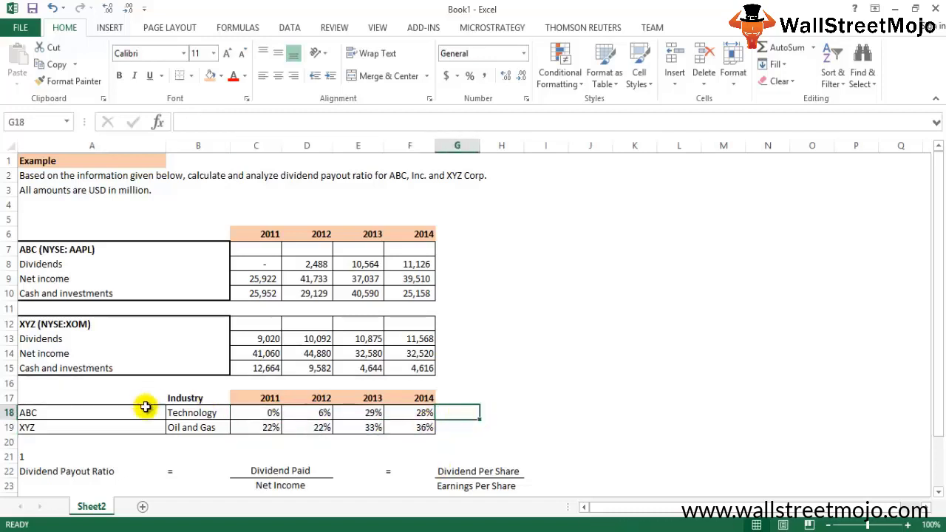
pyautogui.click(64, 416)
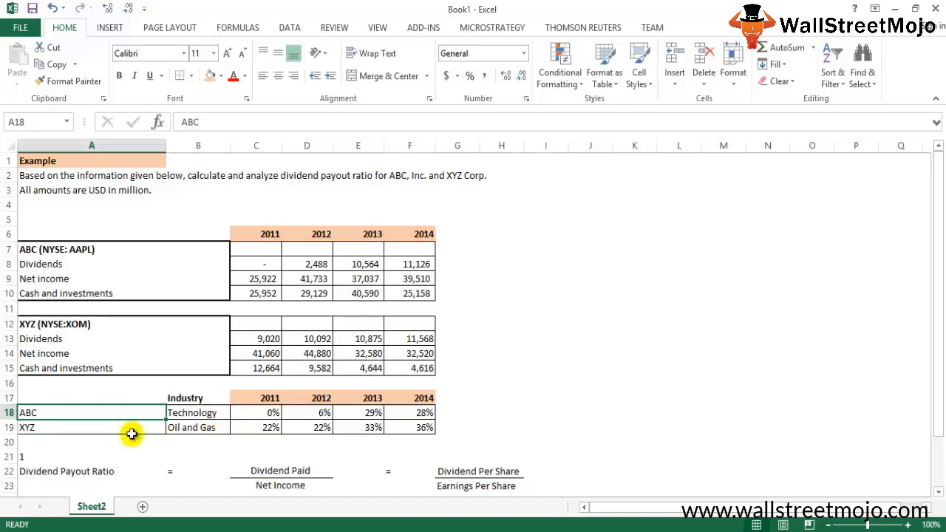
pyautogui.click(177, 413)
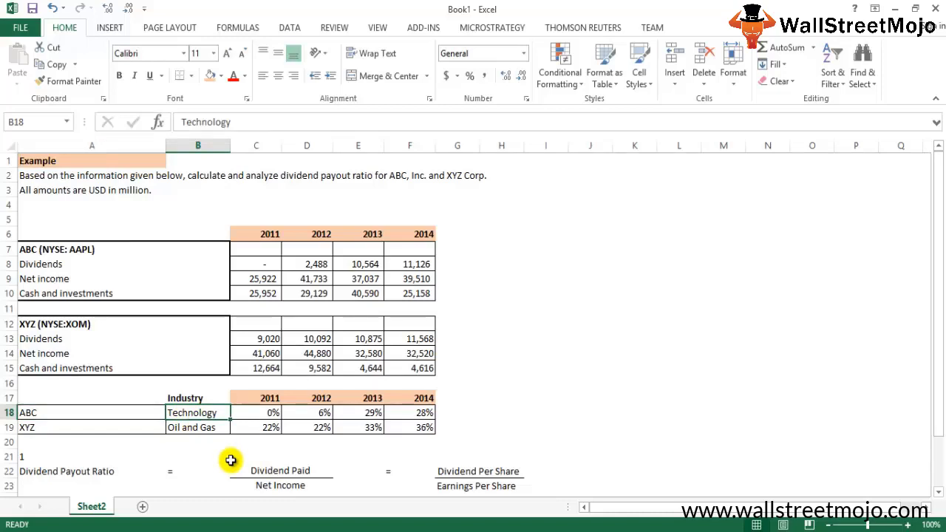
pyautogui.click(196, 429)
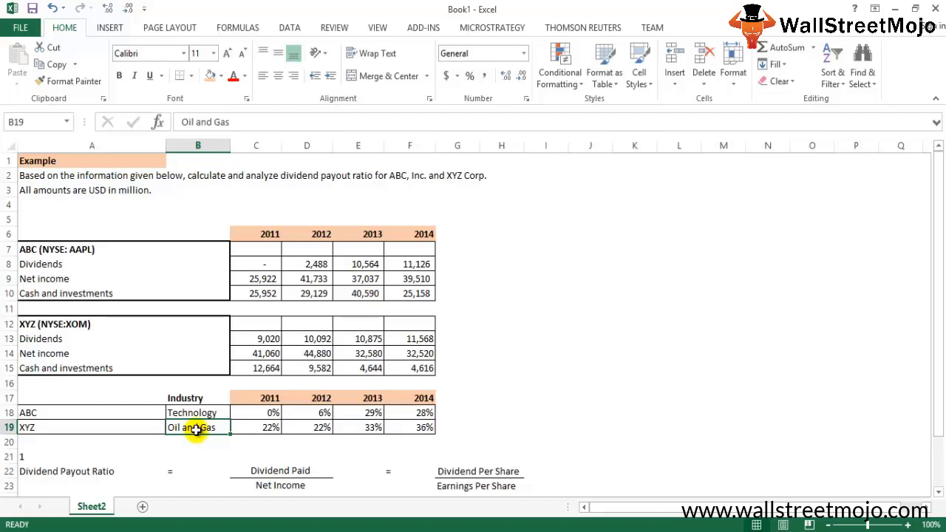
pyautogui.click(456, 353)
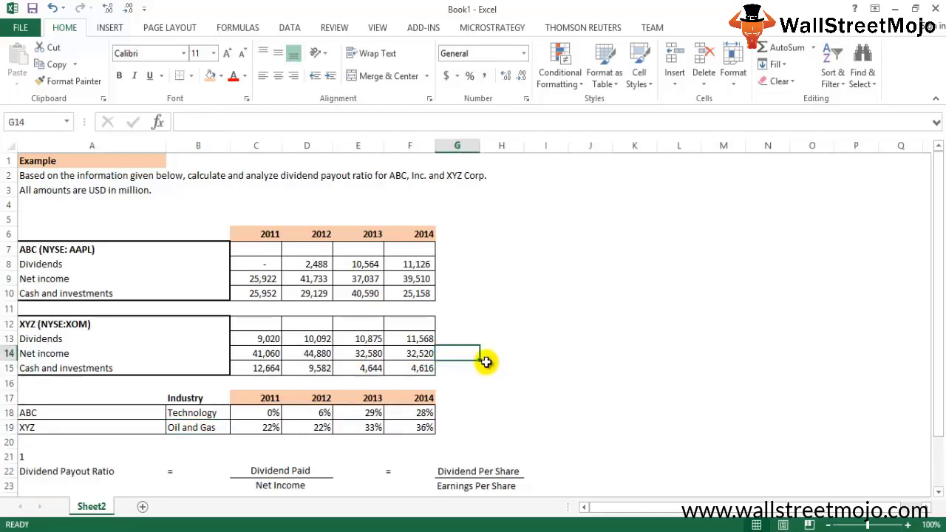